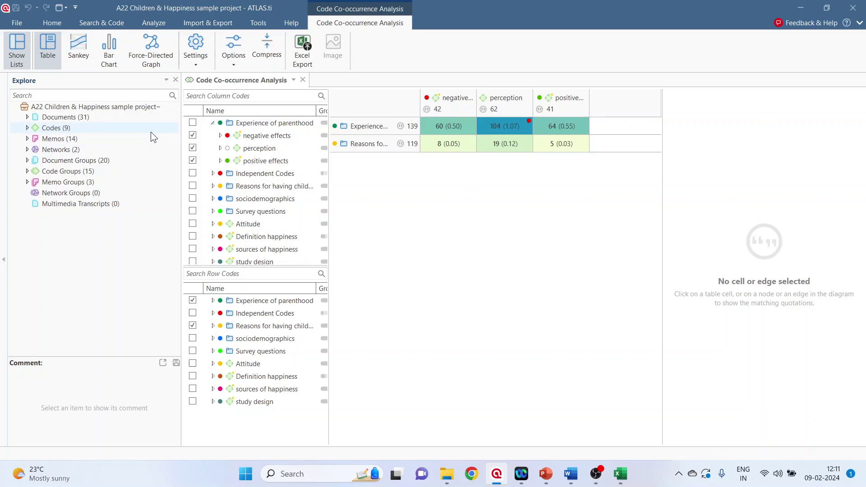
- View the code co-occurrence results as a Sankey diagram and a bar chart, and return to the table view
left_click(80, 61)
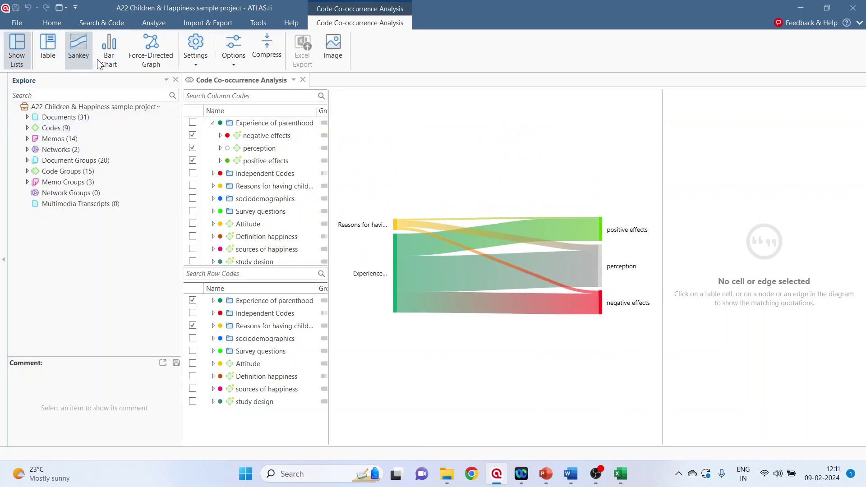
left_click(110, 58)
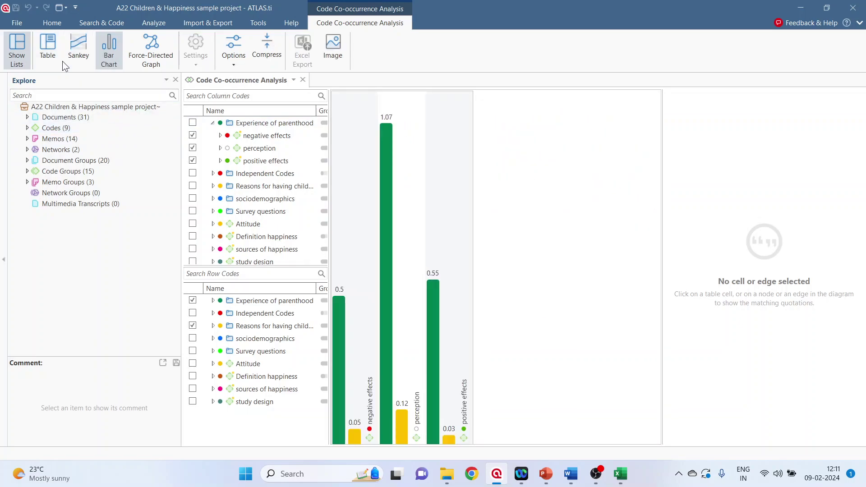
left_click(50, 56)
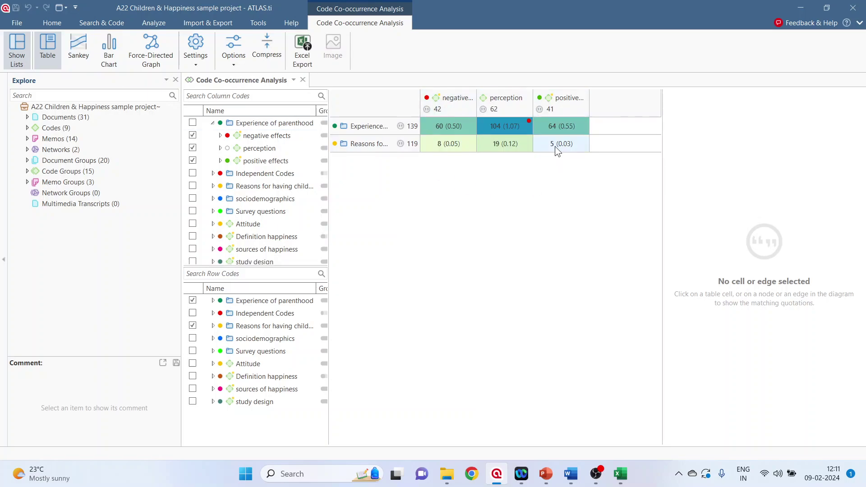
- Start the Excel export of the code co-occurrence table and cancel it without saving a file
left_click(310, 67)
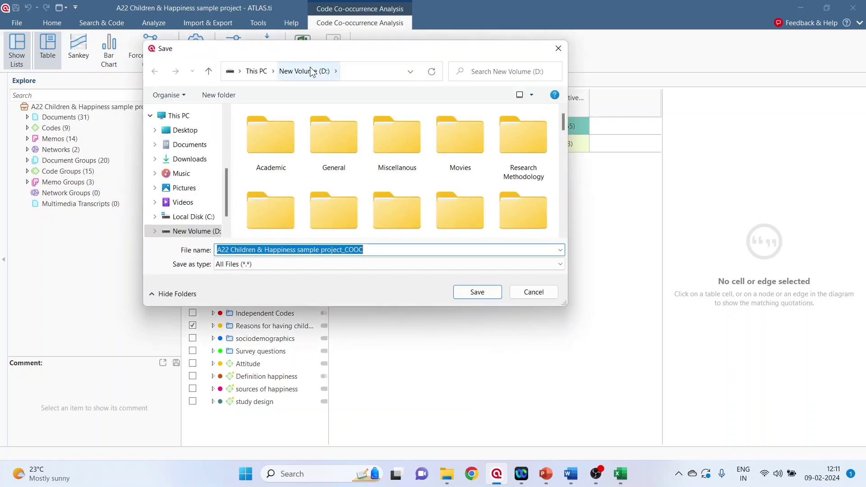
left_click(539, 294)
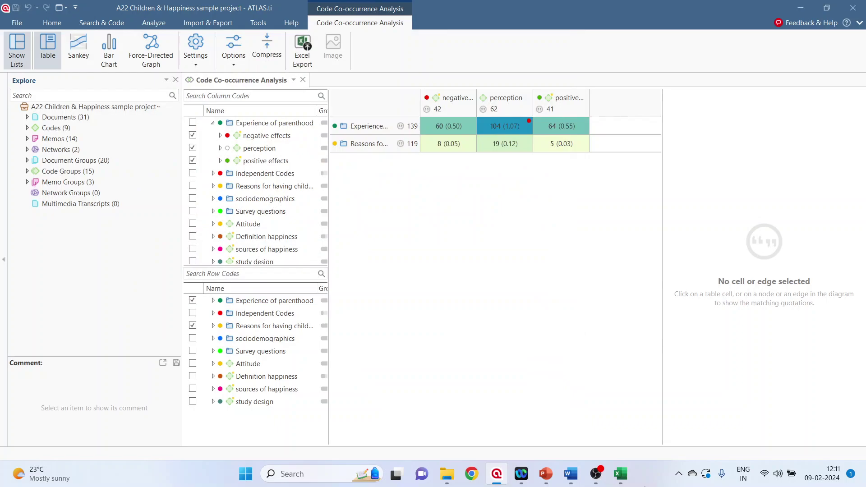
- Switch to the Co-occurence analysis workbook in Excel and examine the exported table in A1:D4, including the negative effects column
left_click(620, 473)
left_click_drag(113, 154, 315, 231)
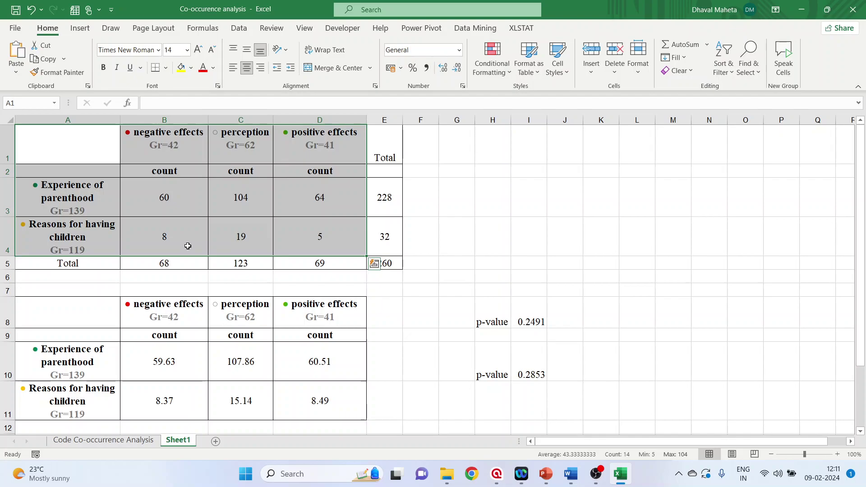
left_click(177, 120)
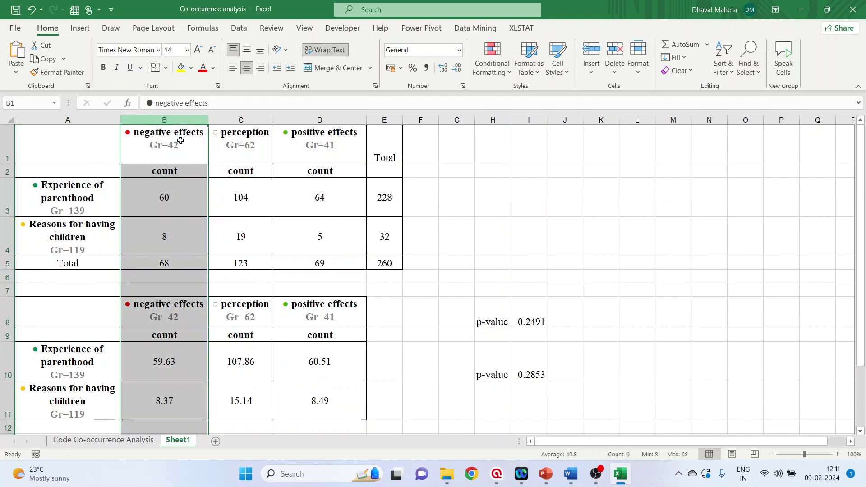
- Examine the column totals in B5:D5, the row totals in E3:E4, the grand total in E5 and the observed counts in B3:D4
left_click(175, 263)
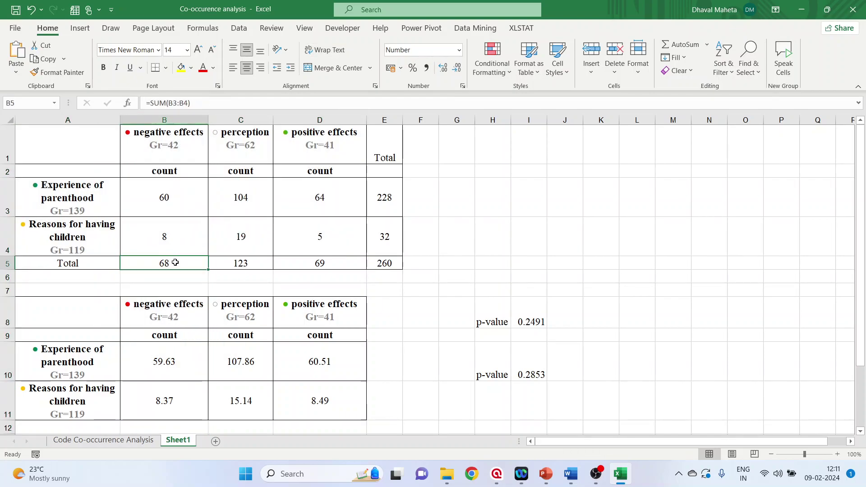
left_click(241, 266)
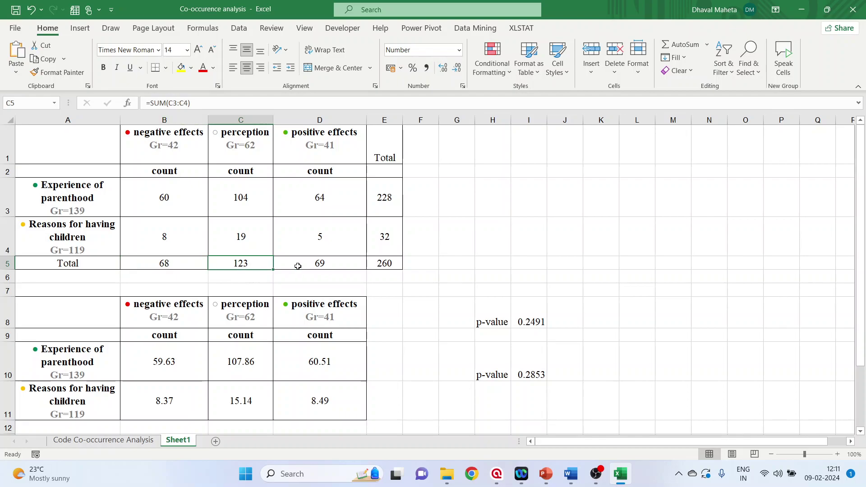
left_click(300, 266)
left_click(383, 195)
left_click(383, 235)
left_click_drag(185, 202, 325, 200)
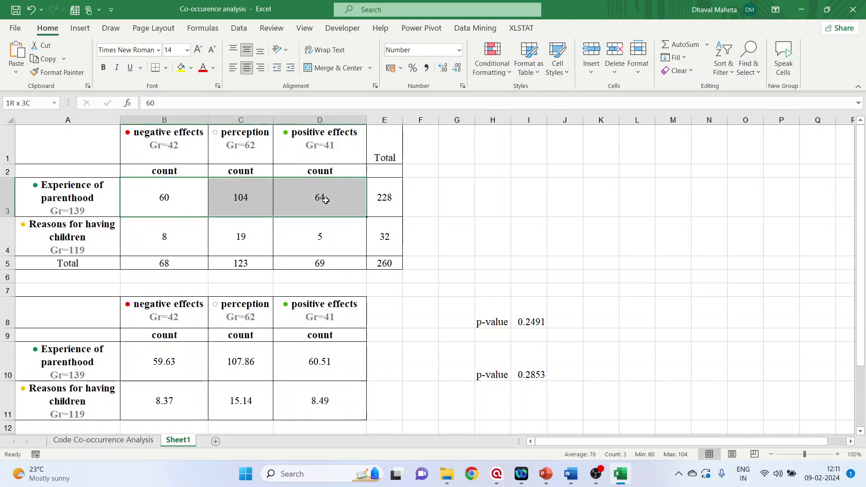
left_click(382, 265)
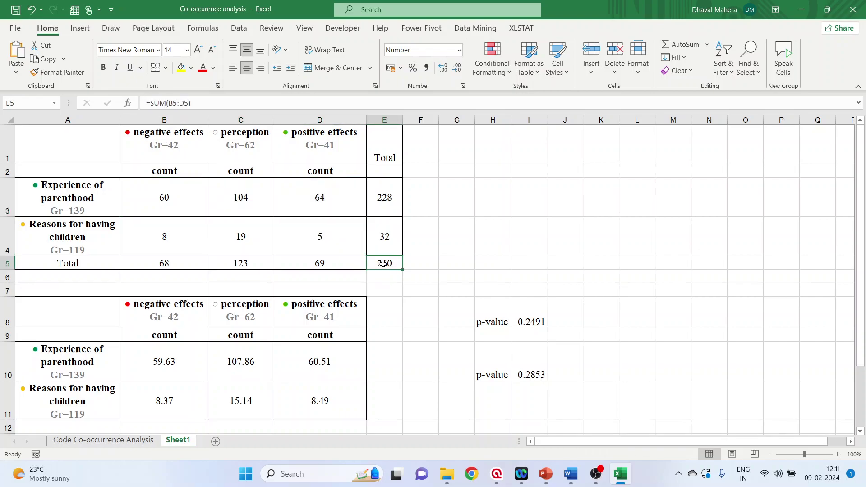
left_click_drag(171, 199, 309, 232)
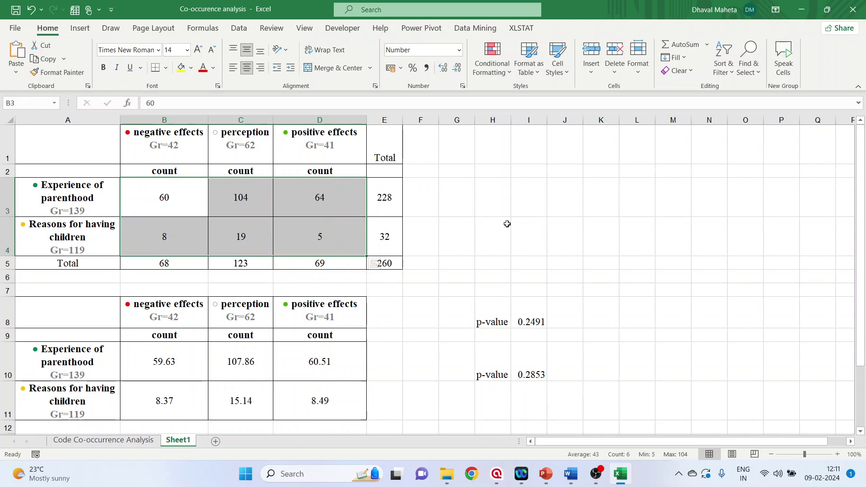
- Trace the expected count for Experience of parenthood and negative effects in B10 from totals B5, E3 and E5
left_click(173, 204)
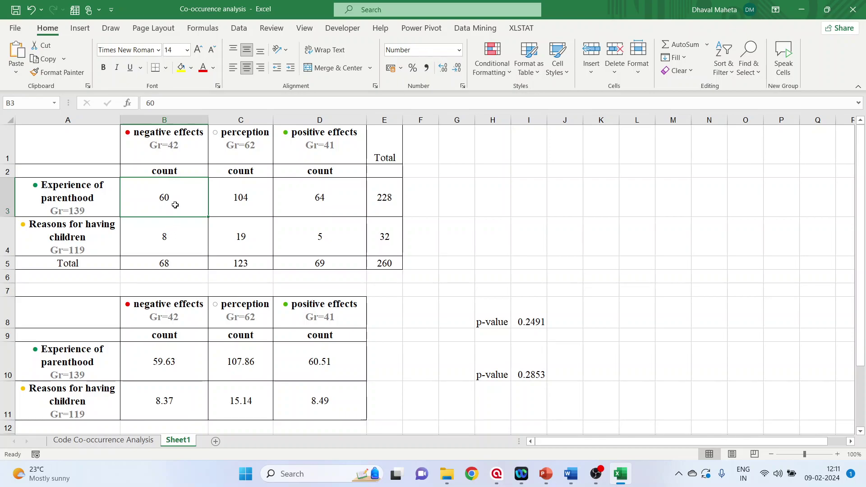
left_click(174, 263)
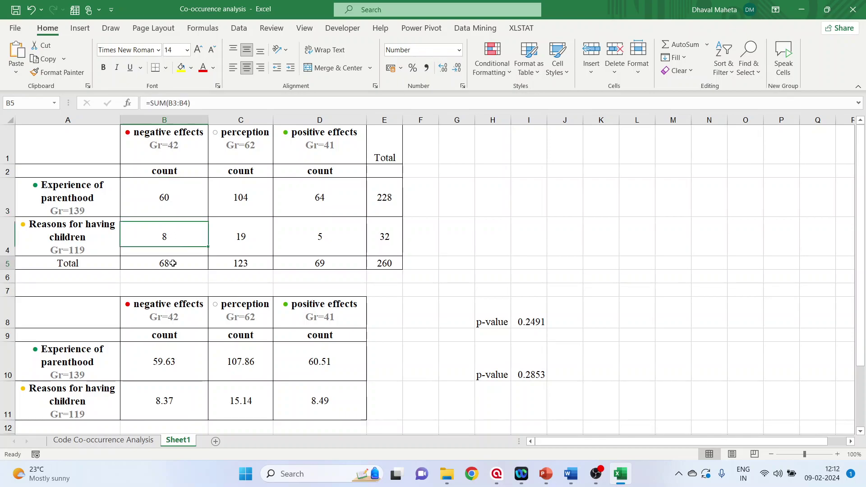
left_click_drag(175, 203, 174, 259)
left_click(175, 264)
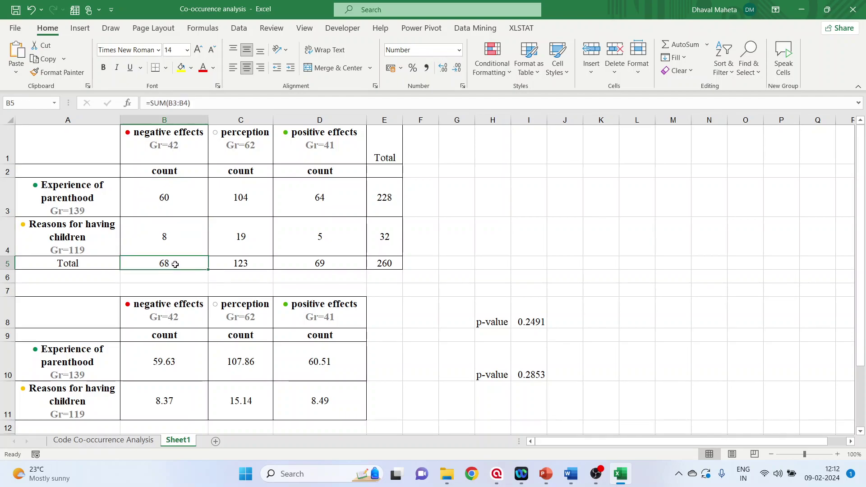
left_click(175, 203)
left_click(381, 200)
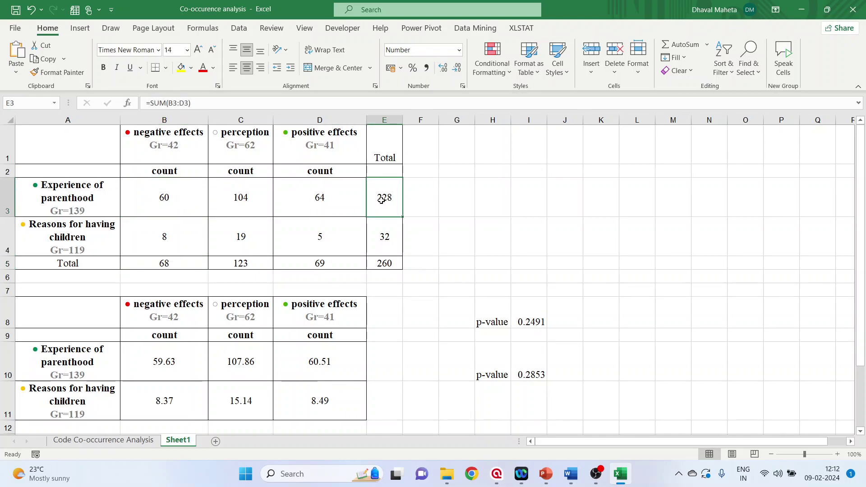
left_click(165, 265)
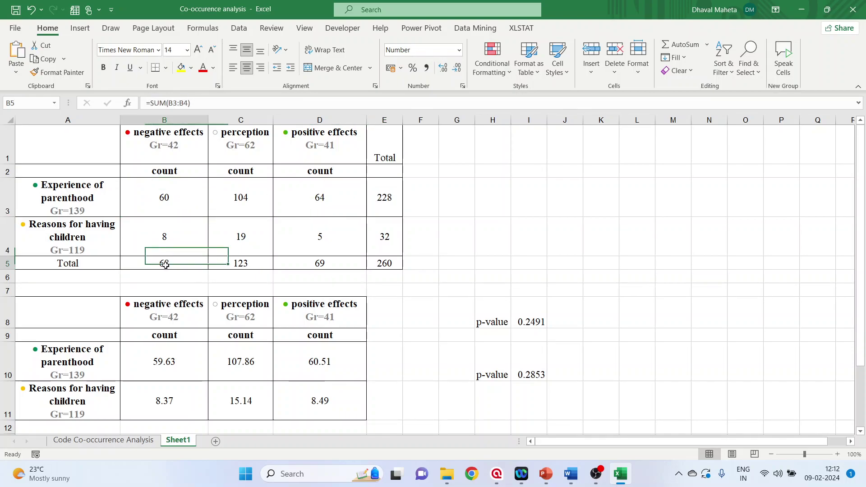
left_click(387, 200)
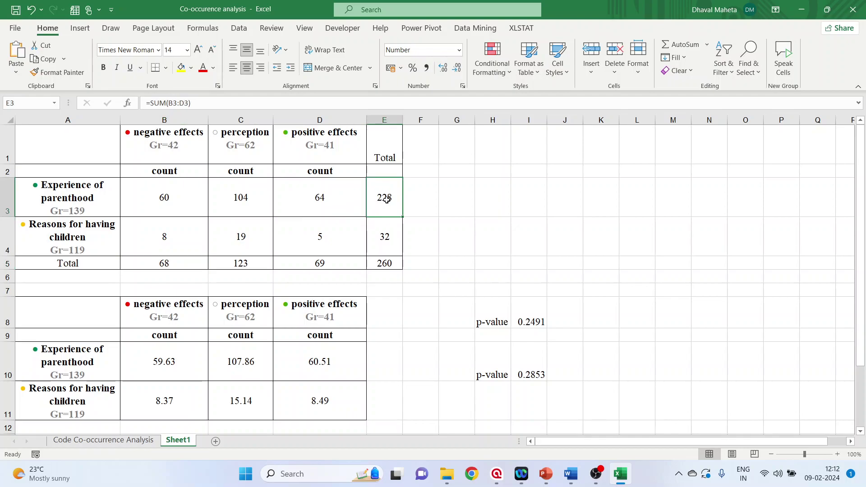
left_click(386, 264)
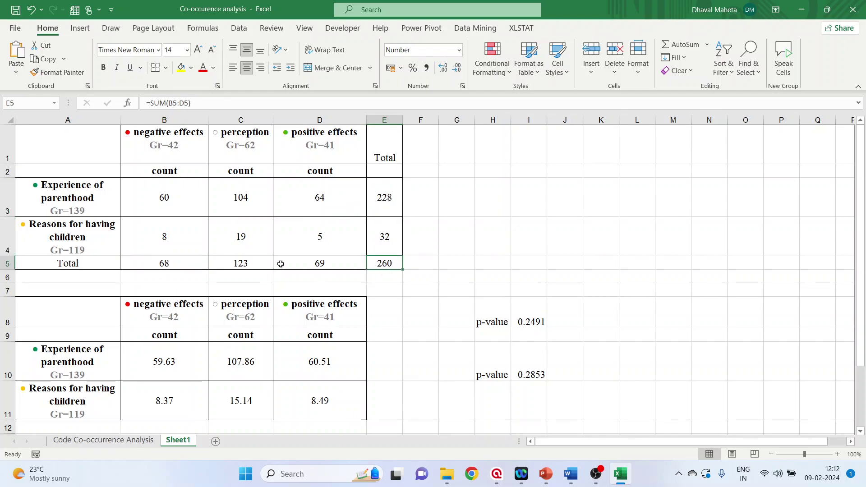
left_click(180, 204)
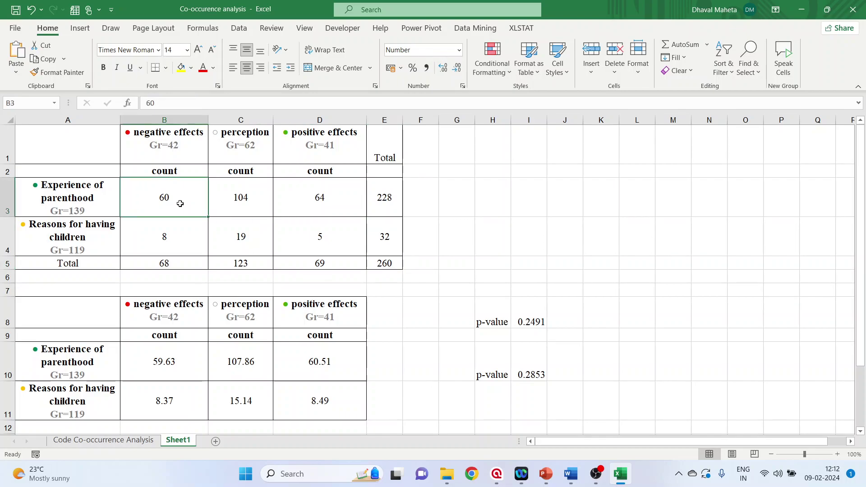
left_click(181, 358)
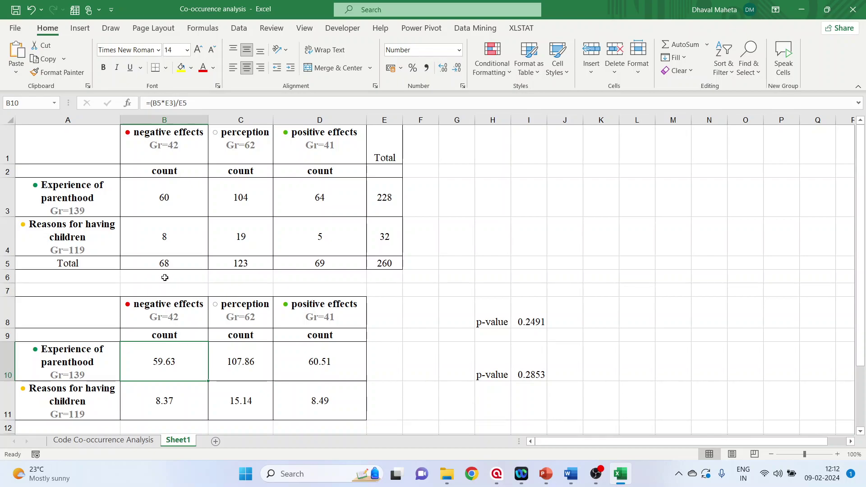
- Trace the expected count for Reasons for having children and negative effects in B11 from totals B5, E4 and E5
left_click(166, 243)
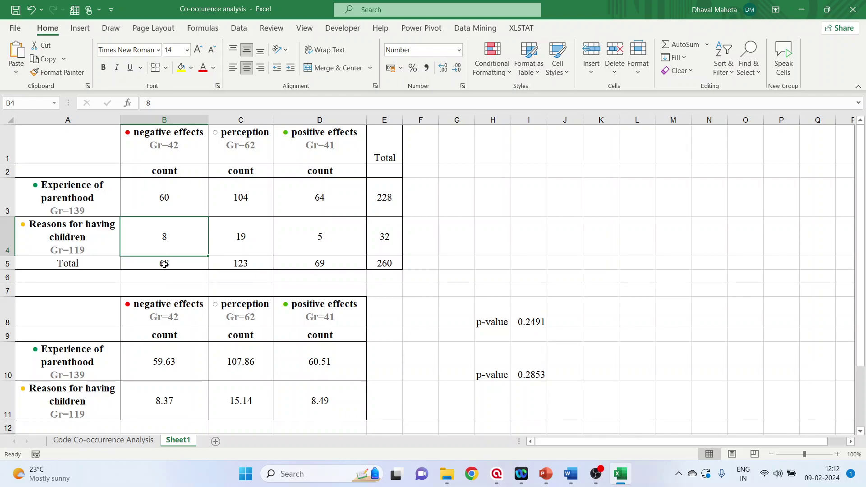
left_click(164, 264)
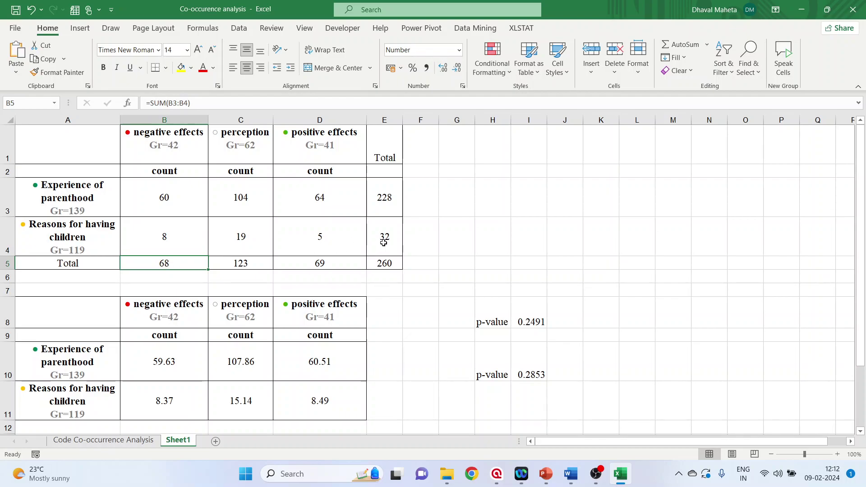
left_click(178, 242)
key("shift+Down")
left_click_drag(180, 242, 388, 248)
left_click(388, 267)
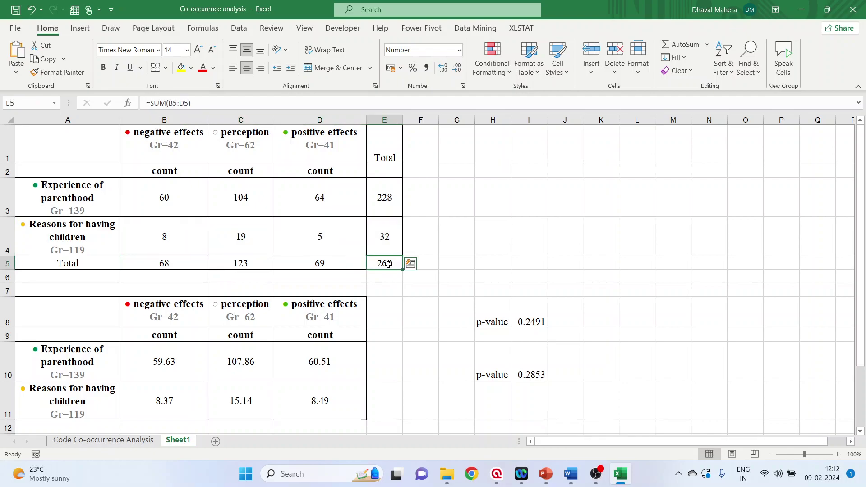
left_click(183, 401)
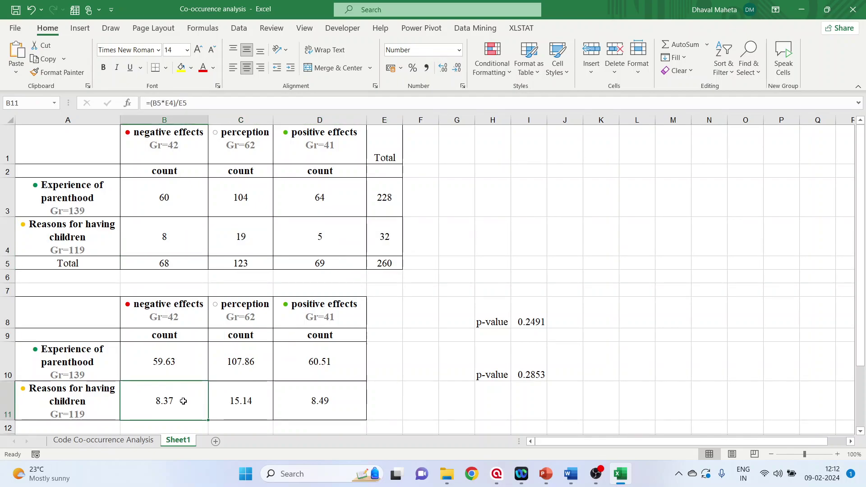
- Trace the expected count for Experience of parenthood and perception in C10 from totals C5, E3 and E5
left_click(241, 202)
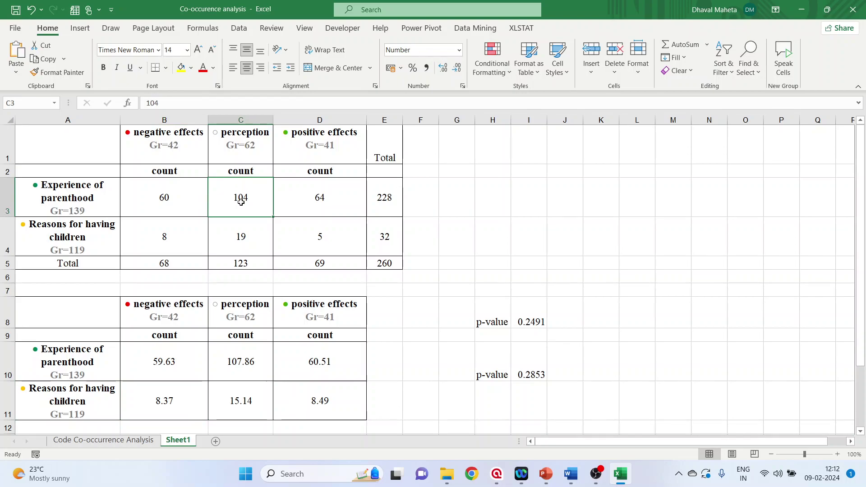
left_click(242, 264)
left_click(384, 200)
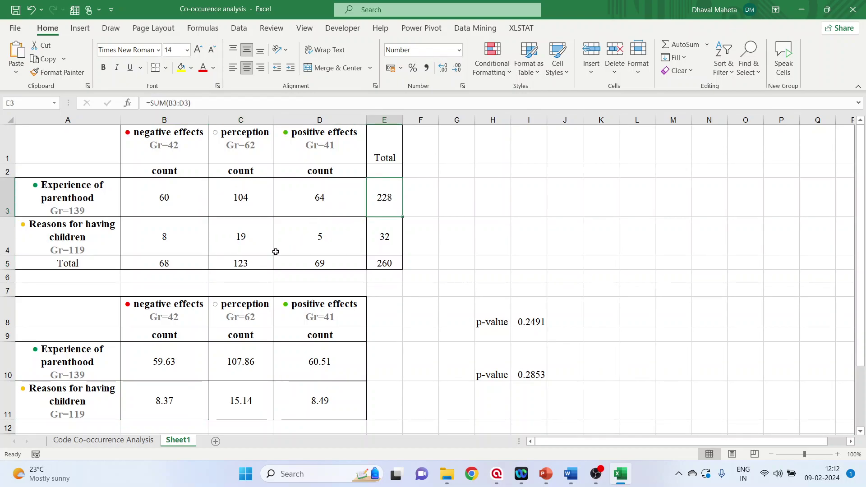
left_click(248, 263)
left_click(387, 199)
left_click(389, 263)
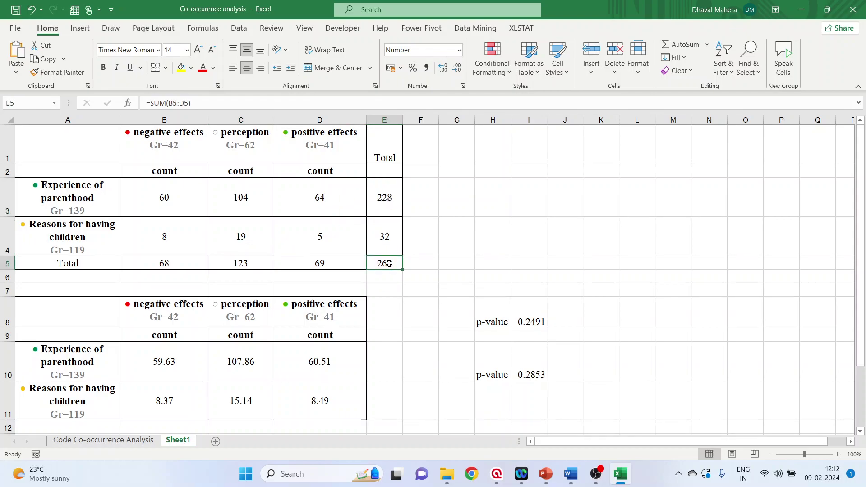
left_click(244, 366)
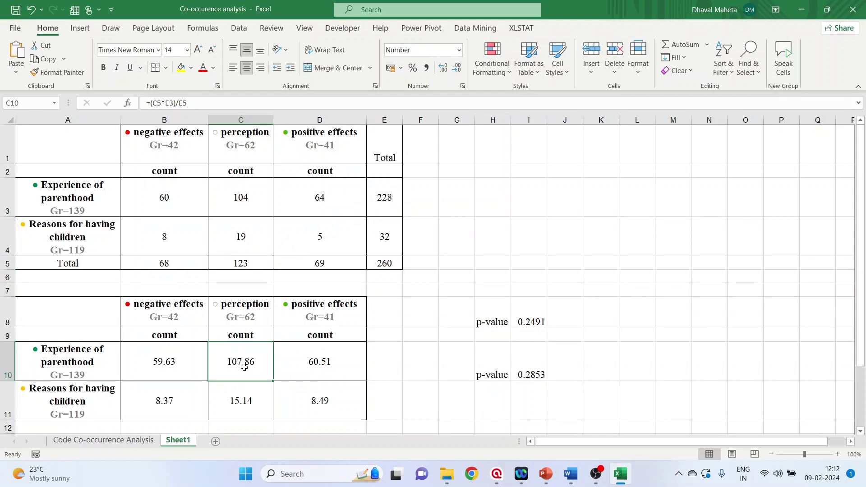
- Trace the expected count for Reasons for having children and perception in C11 from its column and row totals, and recheck C10
left_click(243, 247)
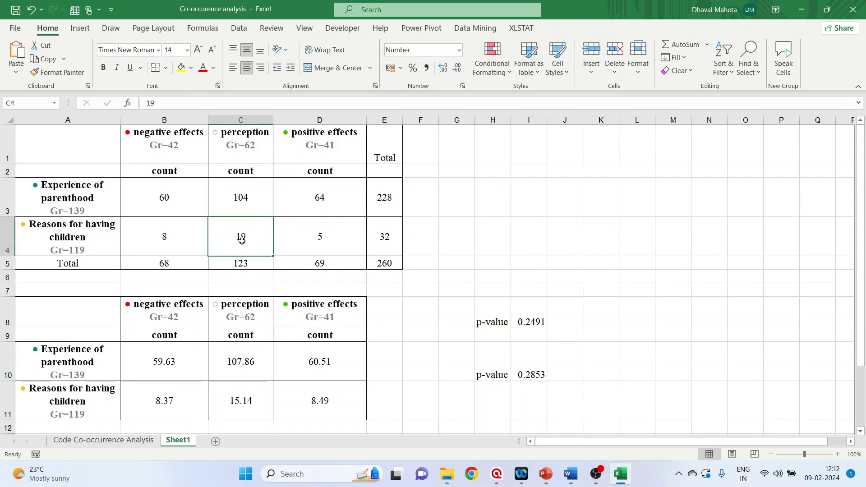
left_click(242, 264)
left_click(385, 238)
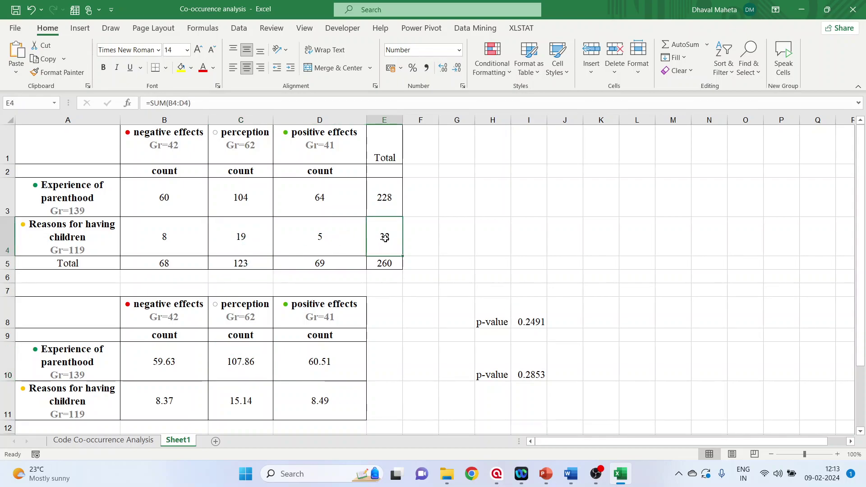
left_click(240, 403)
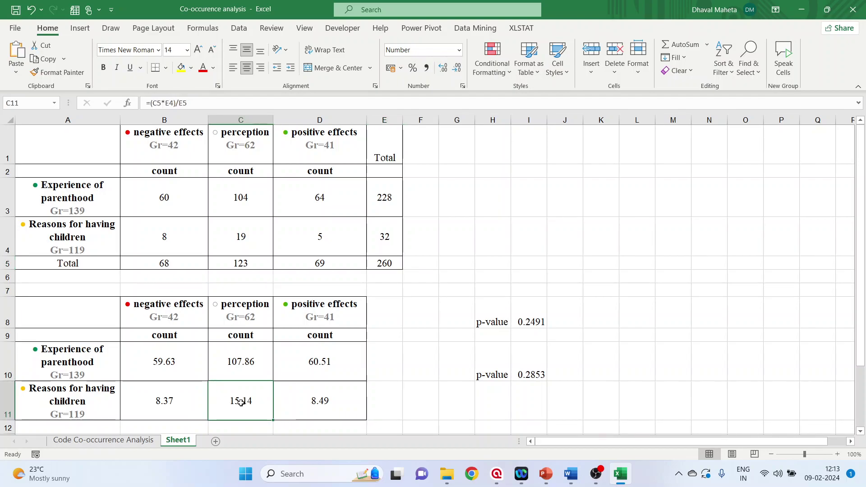
left_click(244, 369)
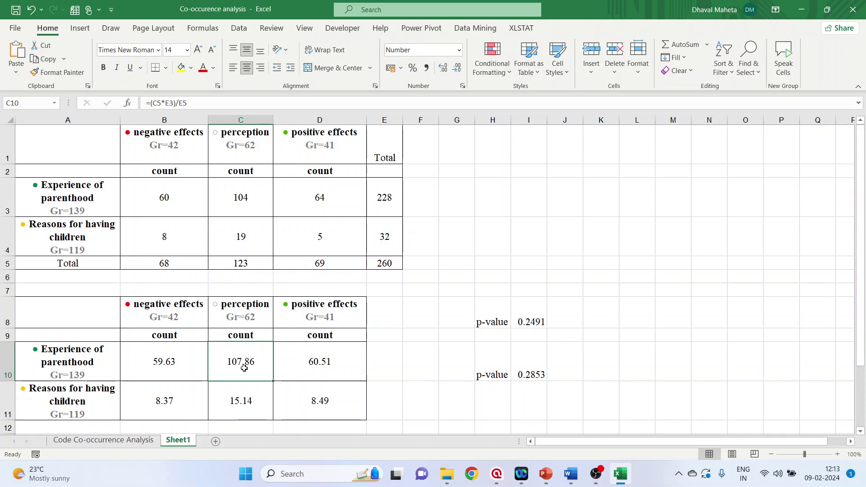
- Trace the expected count for Experience of parenthood and positive effects in D10 from totals D5, E3 and E5
left_click(327, 206)
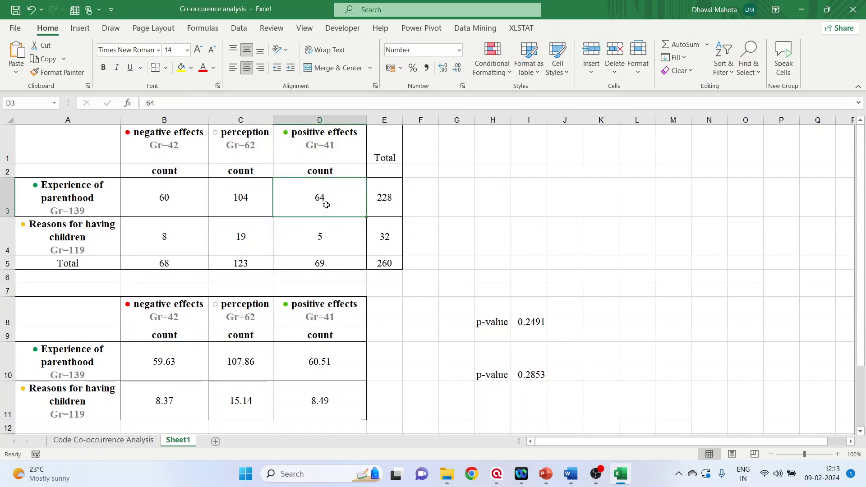
left_click(324, 264)
left_click(380, 213)
left_click(328, 264)
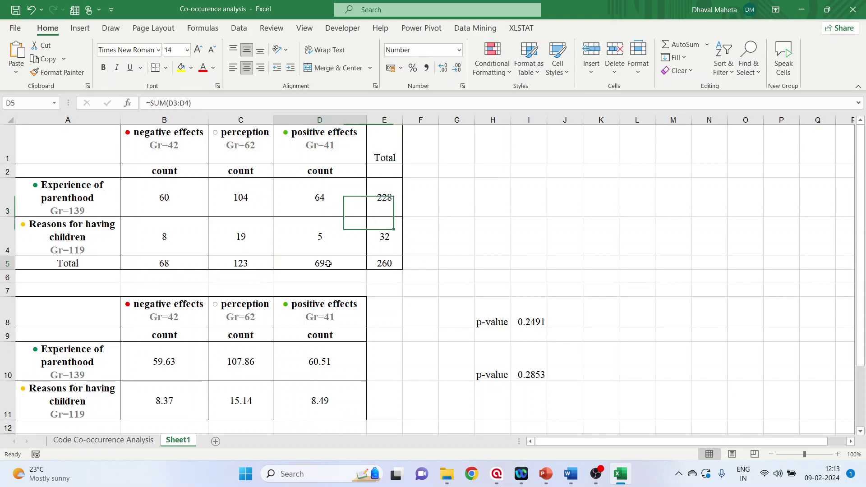
left_click(387, 208)
left_click(388, 267)
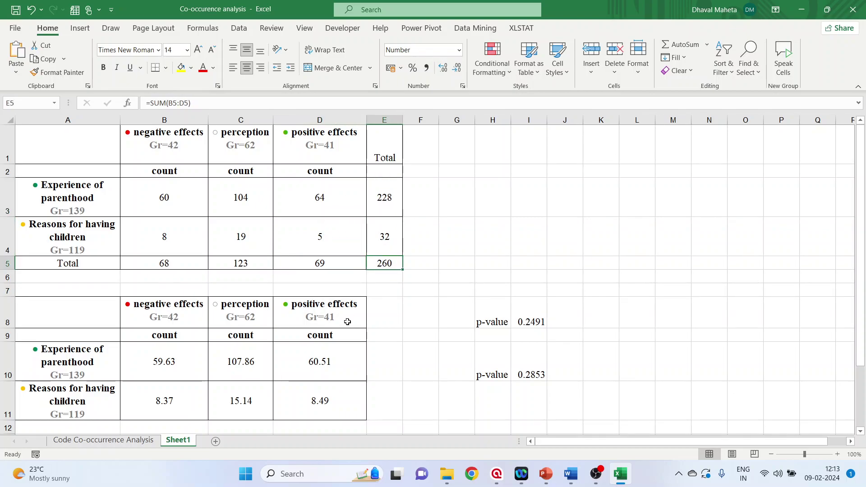
left_click(324, 362)
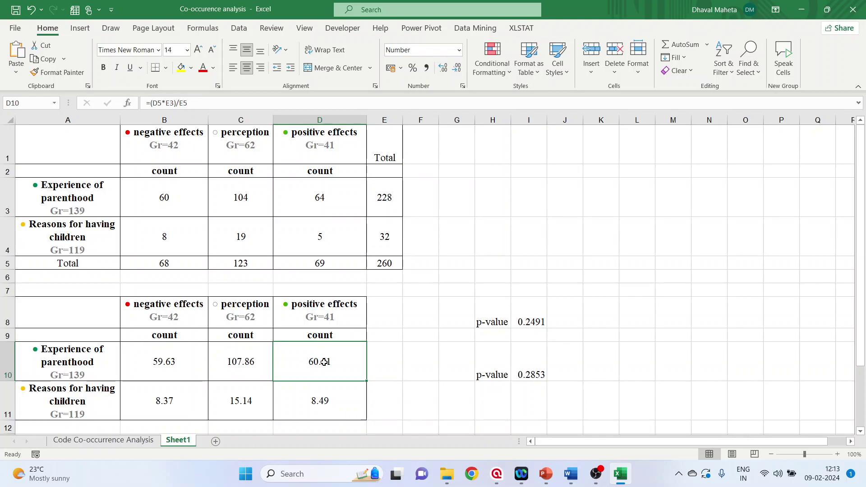
- Trace the expected count for Reasons for having children and positive effects in D11 from its column and row totals
left_click(328, 242)
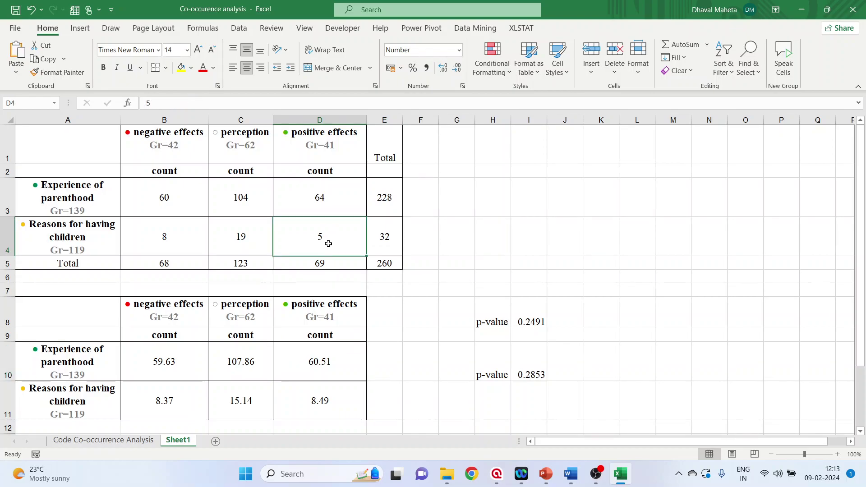
left_click(322, 268)
left_click(384, 239)
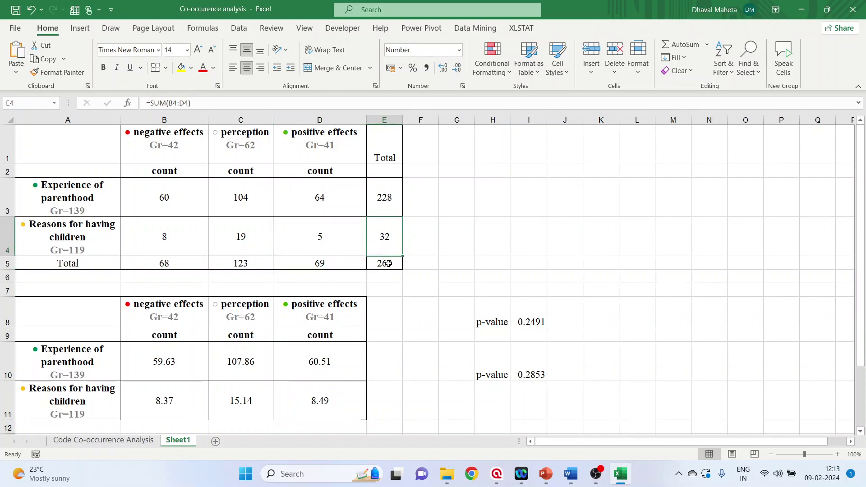
left_click(321, 399)
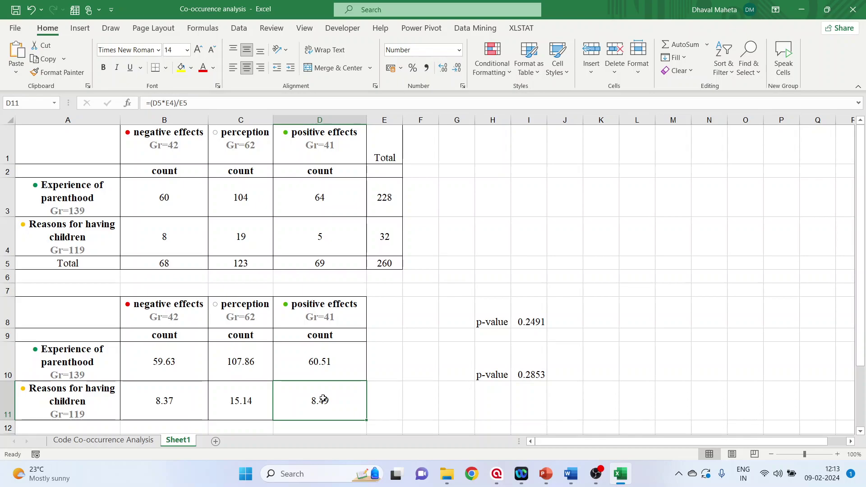
- Clear the p-value entry in H8:I8 and recalculate it in I8 using CHISQ.TEST with actual range B3:D4 and expected range B10:D11
left_click_drag(491, 323, 524, 322)
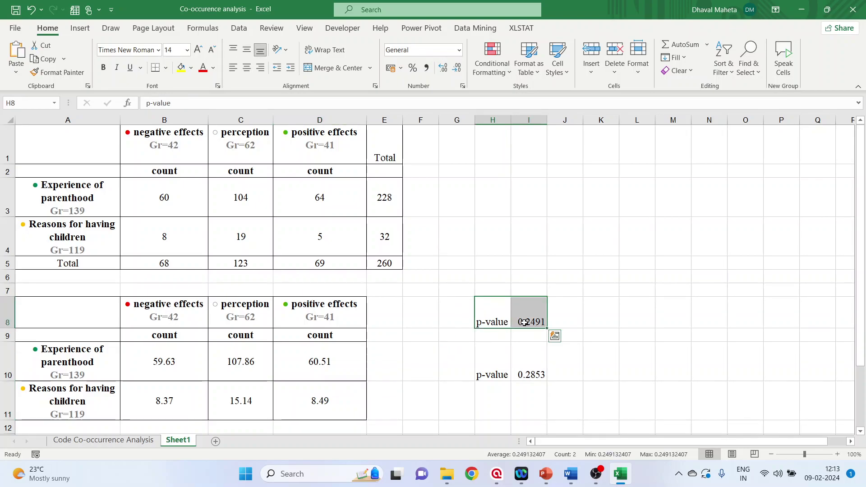
key("Delete")
left_click(526, 321)
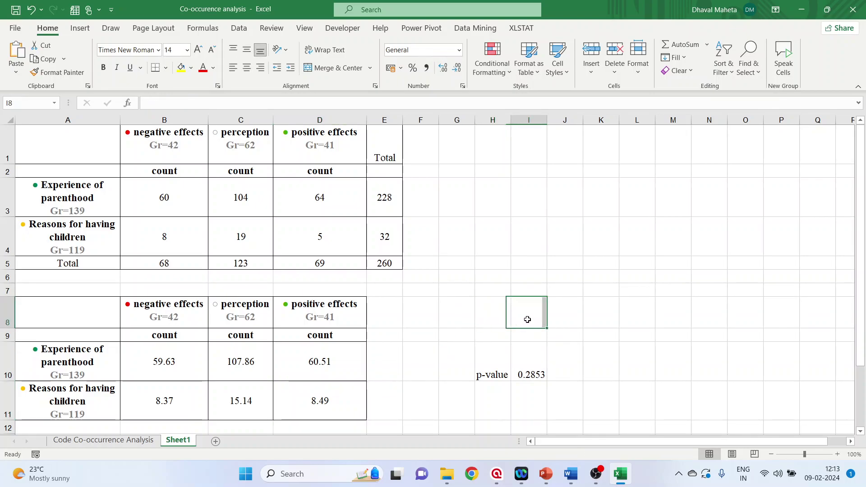
left_click(128, 102)
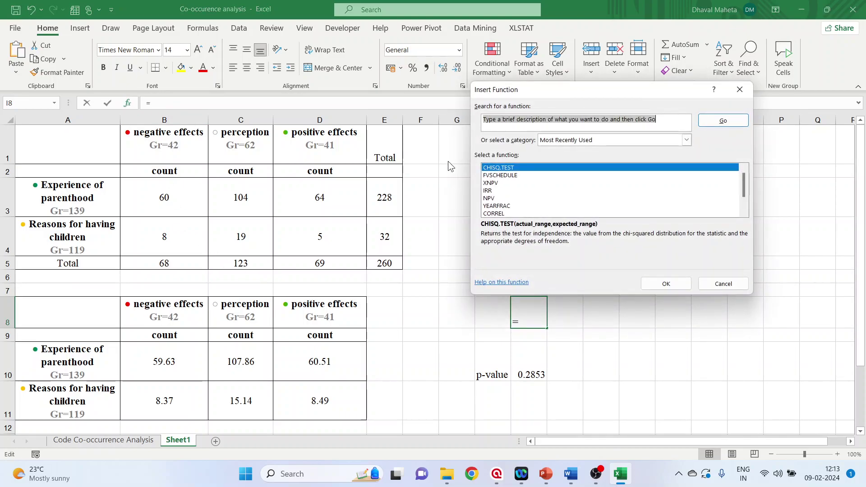
left_click(667, 285)
left_click_drag(164, 199, 319, 237)
left_click(548, 162)
left_click_drag(180, 365, 332, 393)
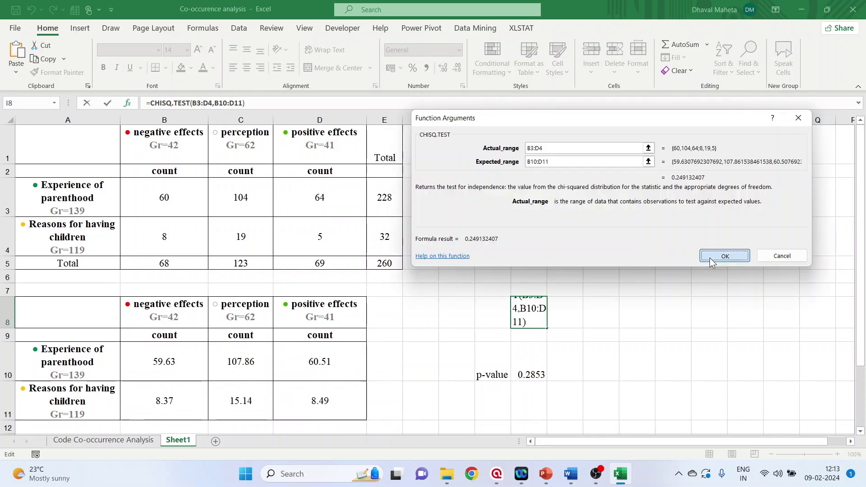
left_click(711, 257)
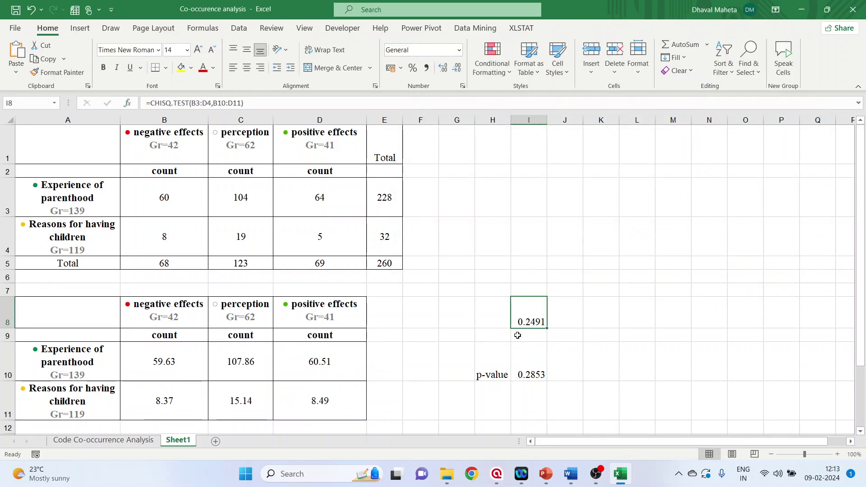
- Switch to the Word document and review the Hypothesis section's survey description, cross-tabulation table, H0 and H1 statements, and p-value conclusion
left_click(571, 481)
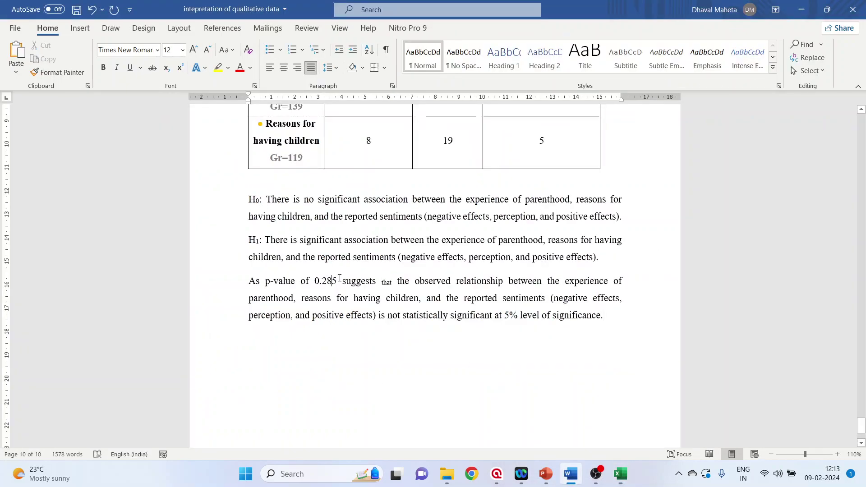
scroll(343, 283, "up", 4)
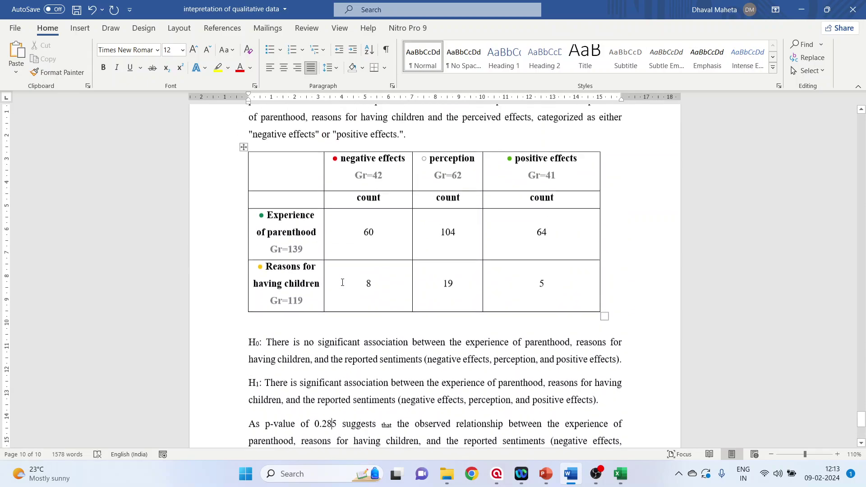
scroll(343, 282, "up", 1)
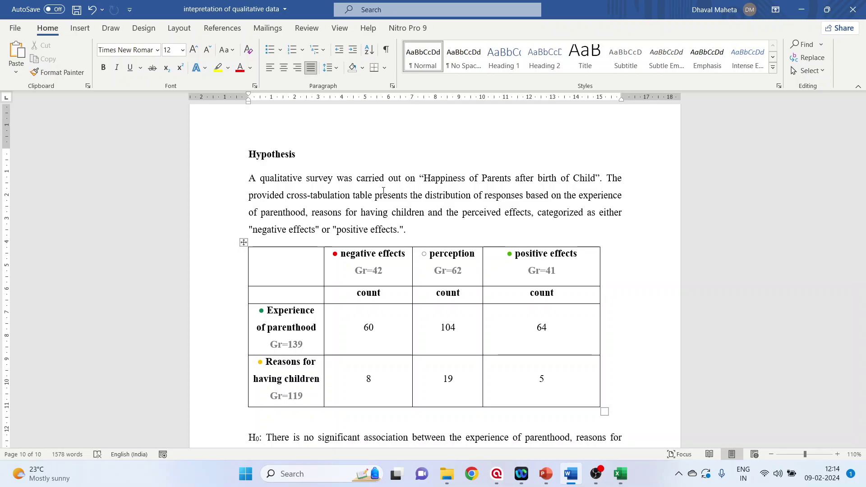
scroll(595, 230, "down", 3)
scroll(596, 230, "up", 5)
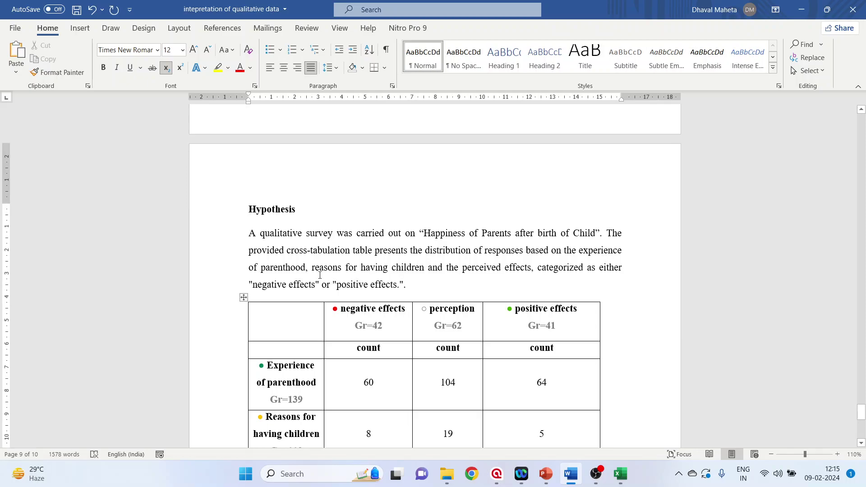
scroll(319, 275, "down", 1)
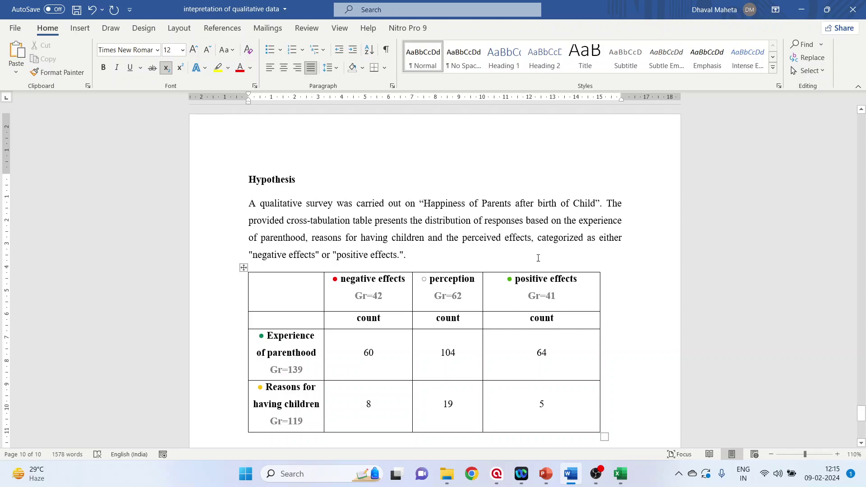
scroll(426, 258, "down", 3)
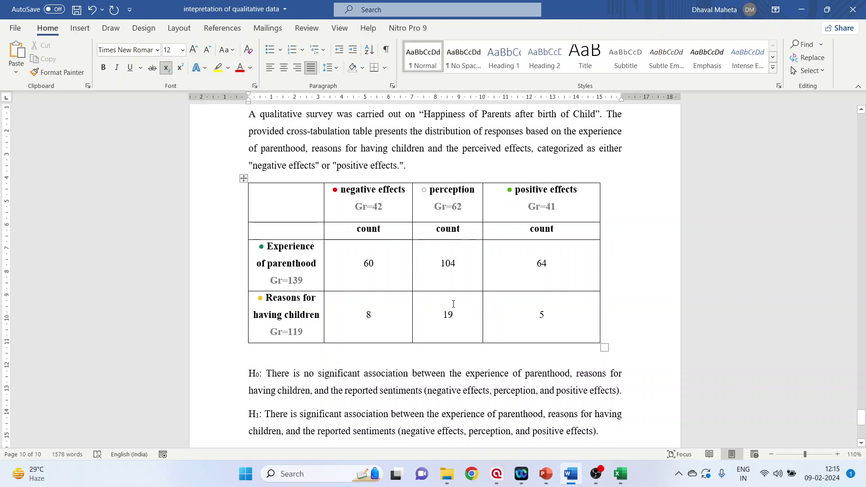
scroll(455, 304, "up", 1)
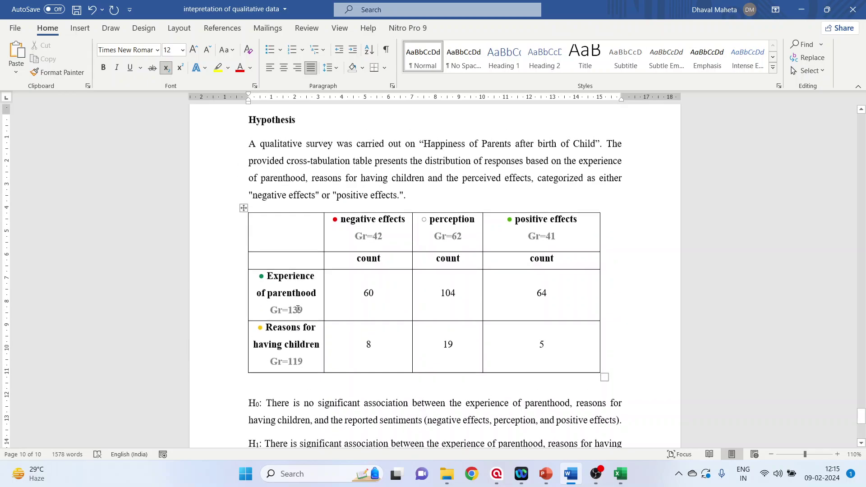
scroll(298, 316, "down", 2)
scroll(298, 316, "down", 3)
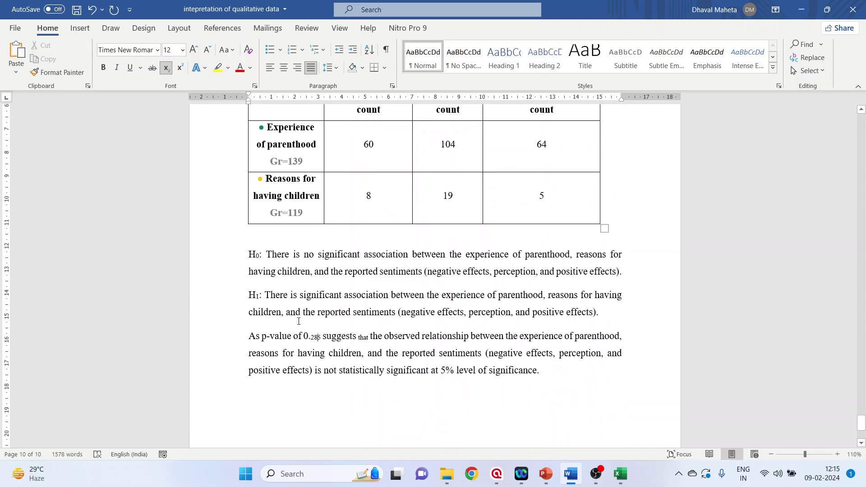
left_click(331, 273)
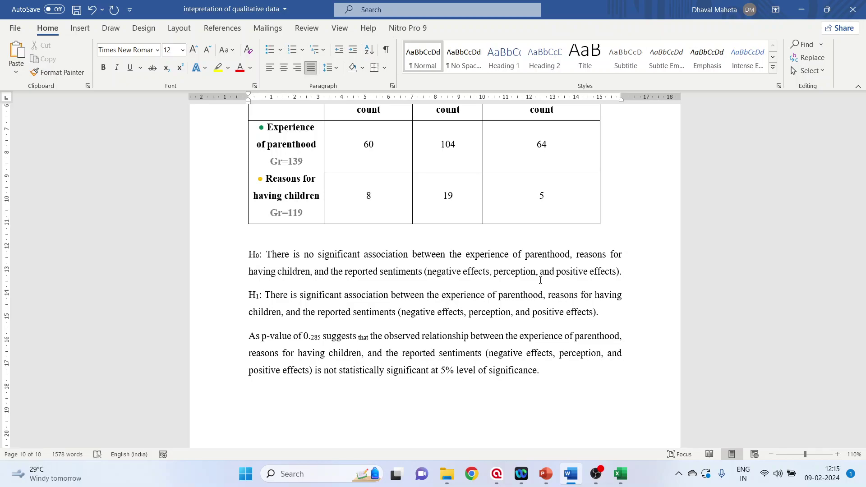
- Correct the conclusion's p-value to 0.249 and insert "chi-square test is" before it, after "As p-value of"
key("ctrl+z")
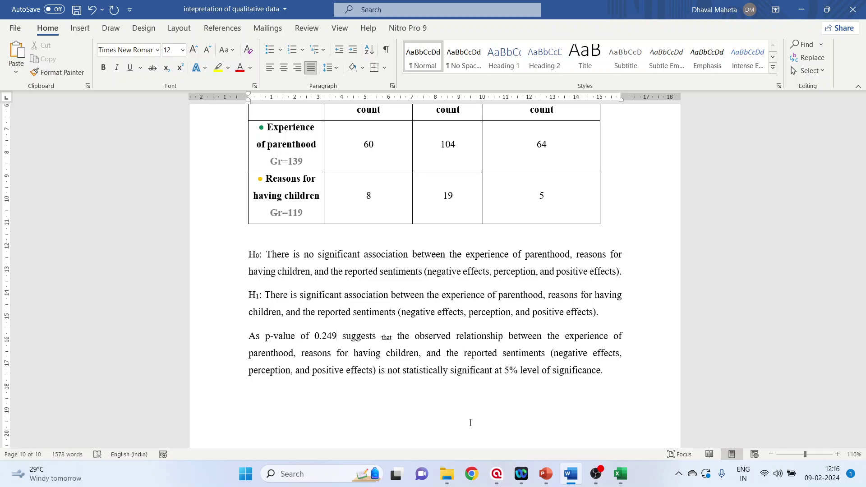
left_click(356, 354)
left_click(320, 338)
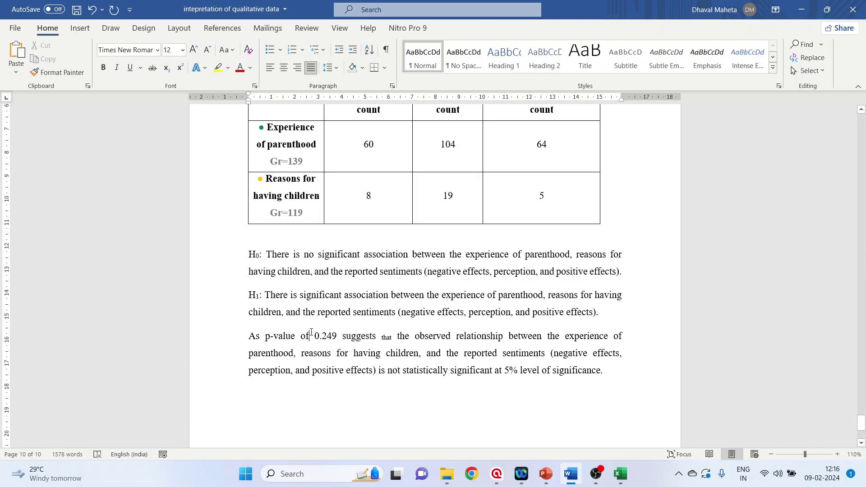
type("chi-s")
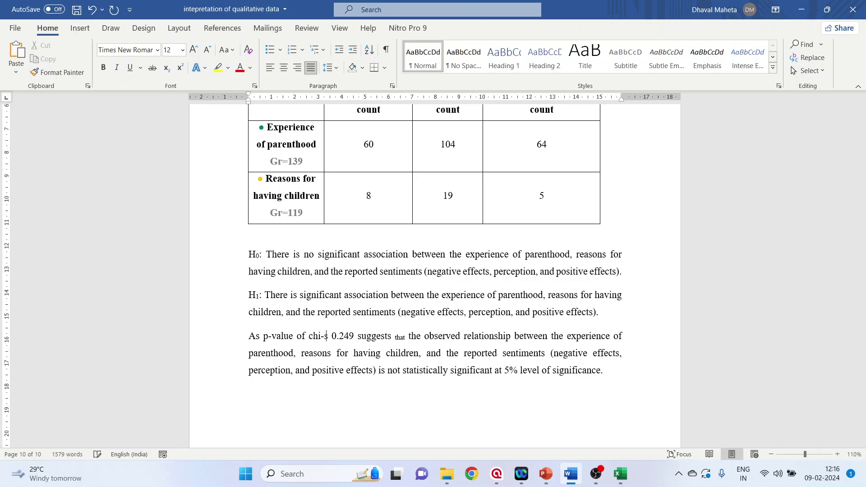
type("quare test ")
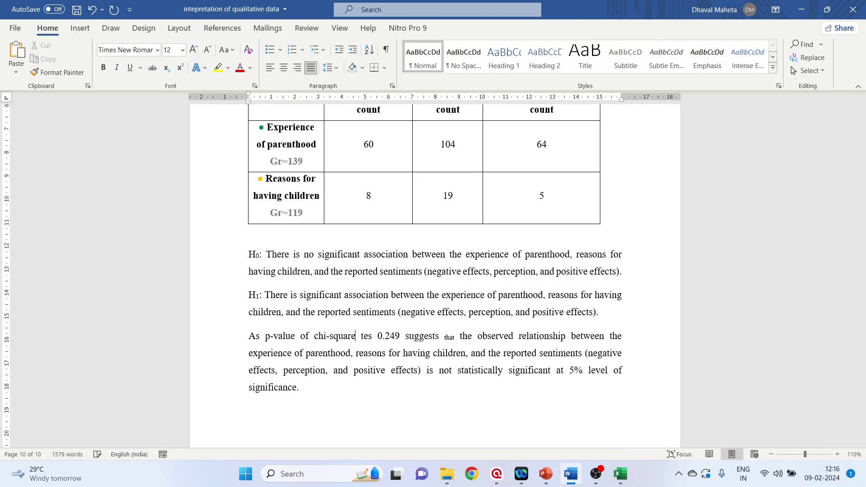
type("is")
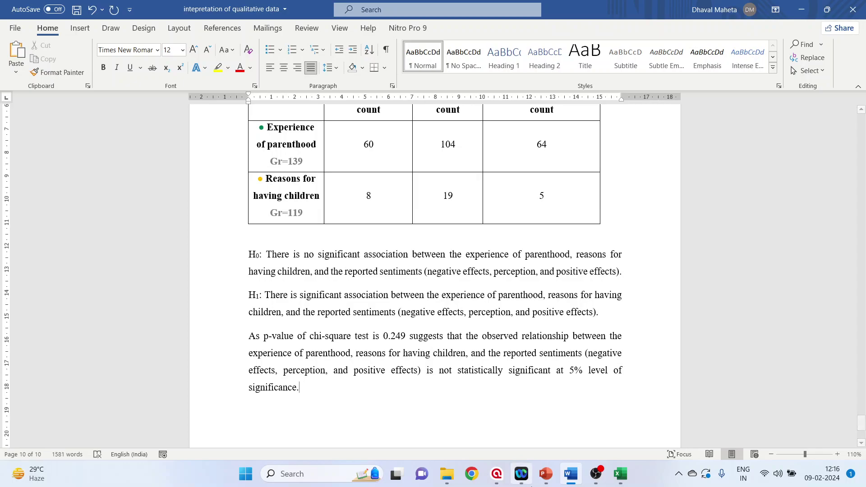
- Switch to the "youtube template" PowerPoint presentation and show the THANK YOU slide as a slide show
left_click(546, 473)
left_click(515, 427)
left_click(74, 190)
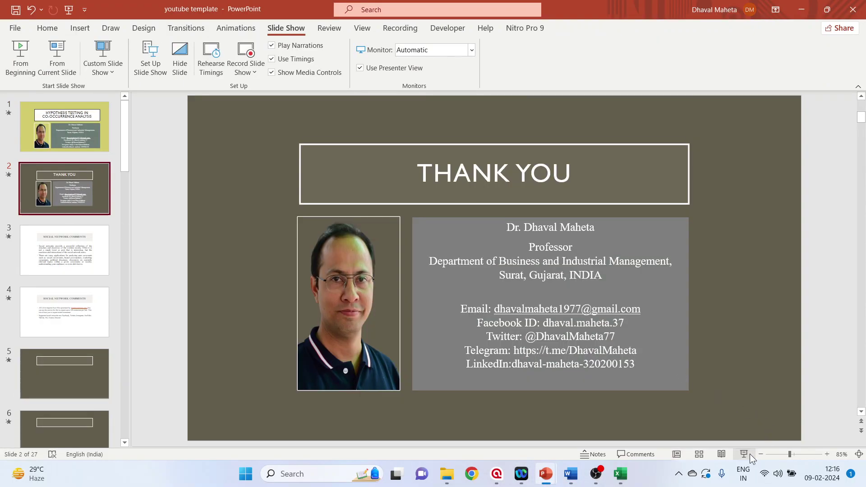
left_click(744, 455)
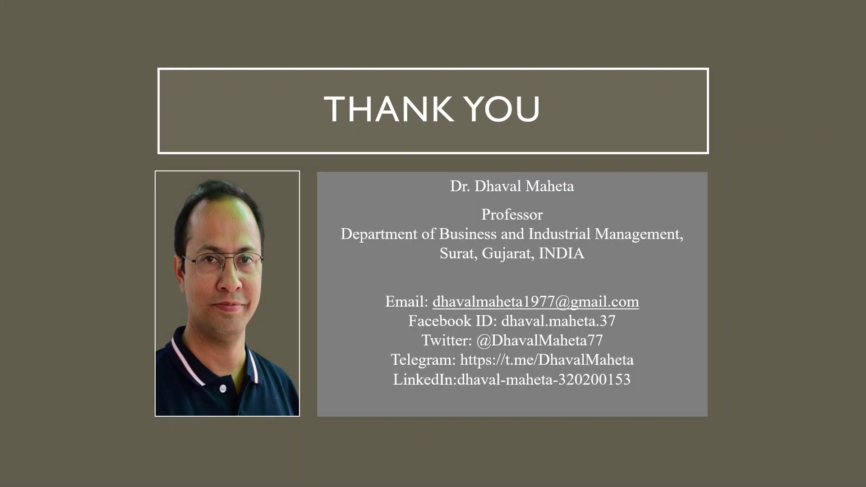